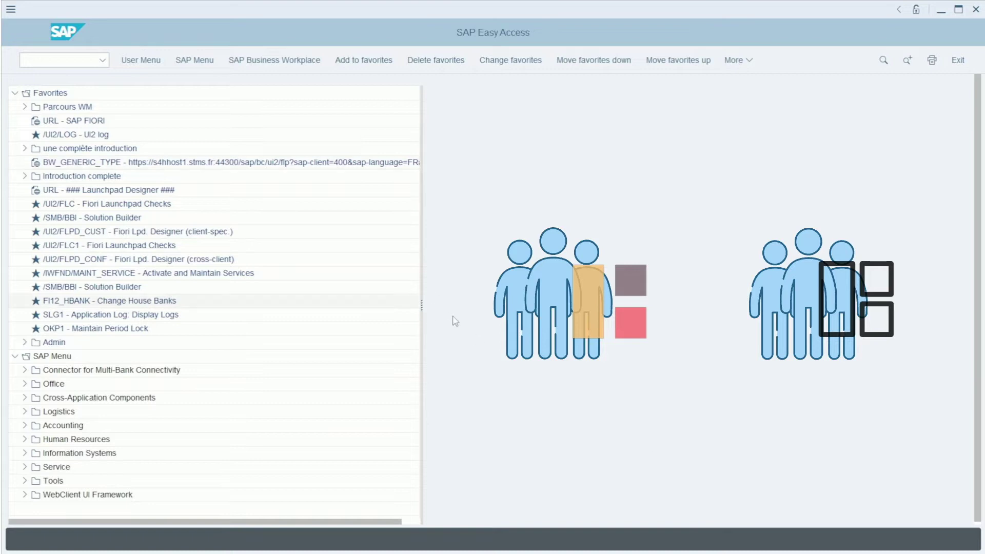
Open SHD0 (Transaction and Screen Variants) and enter transaction code mb21.
left_click(52, 57)
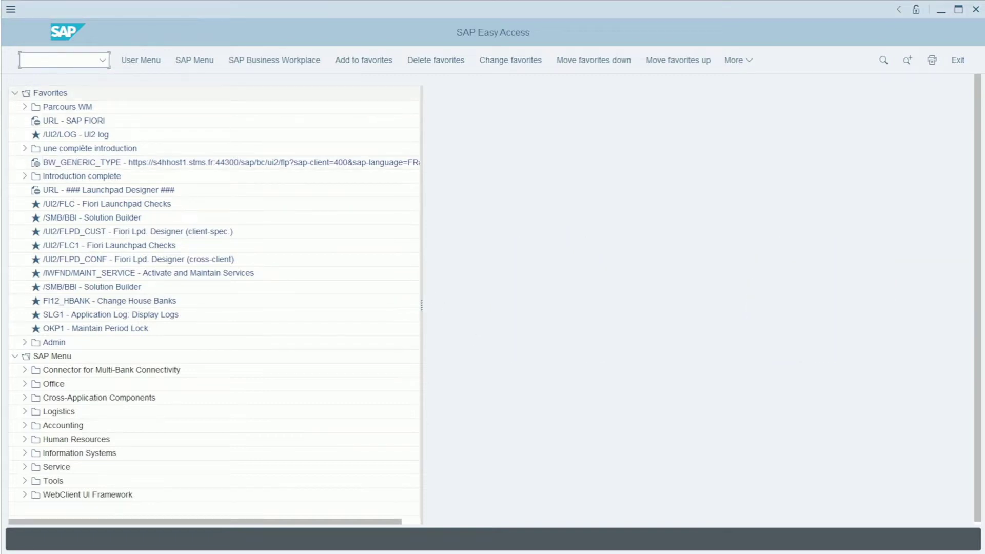
type("shd0")
key("Return")
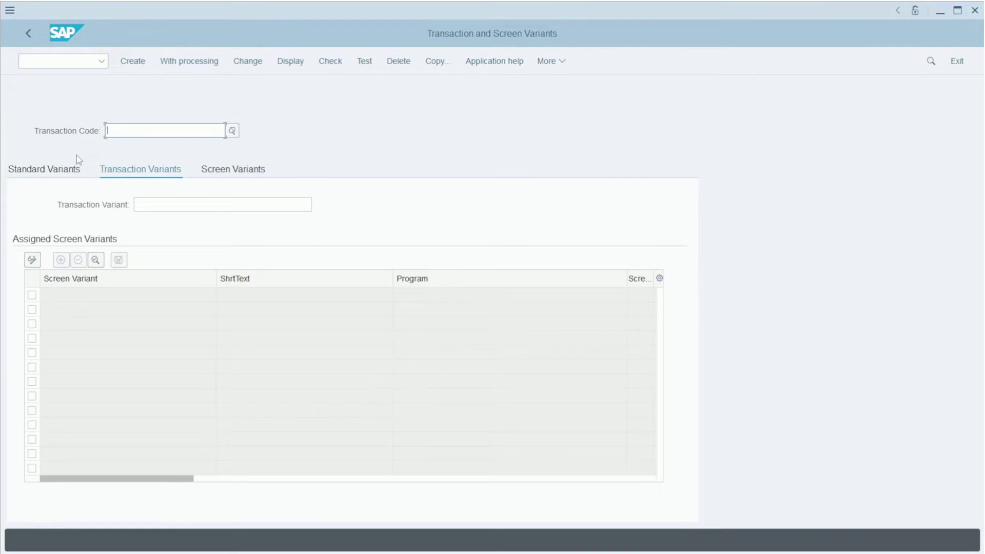
type("mb21")
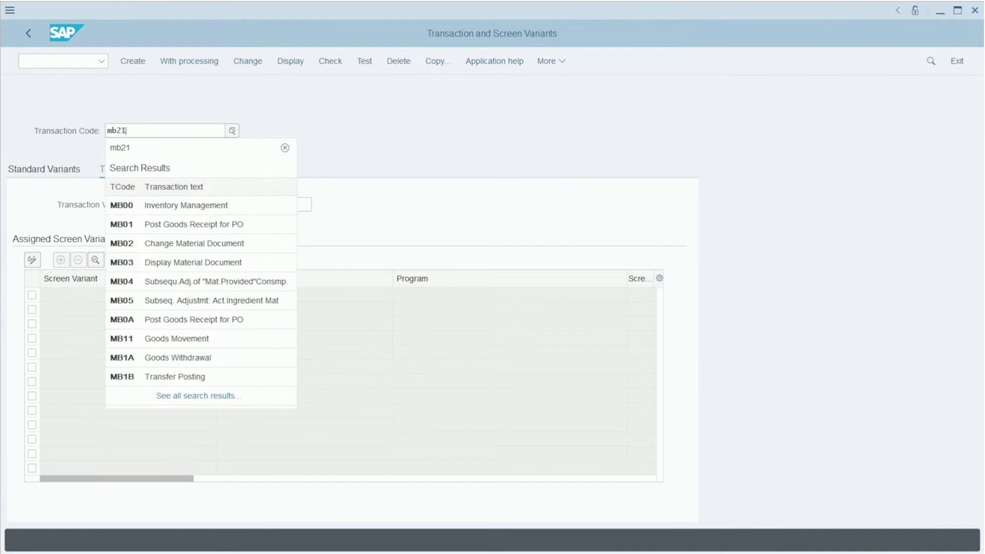
left_click(491, 123)
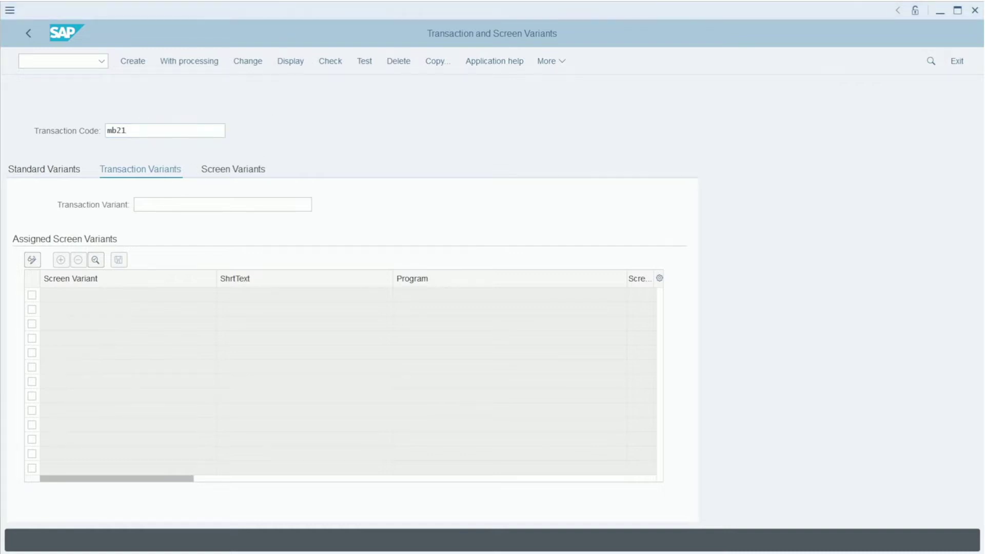
Run MB21 through to the Create Reservation New Items screen and inspect the Movement Allowed column.
key("F3")
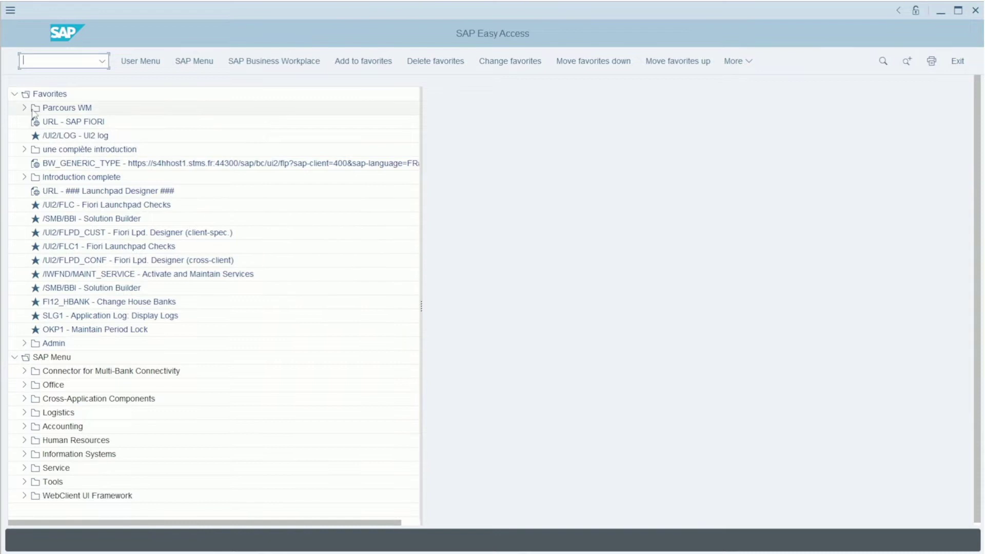
type("mb21")
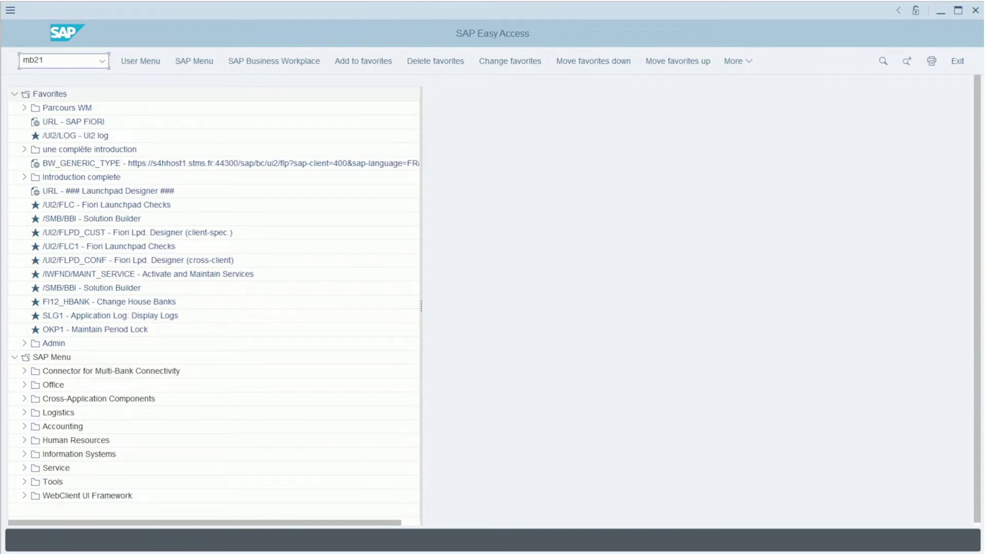
key("Return")
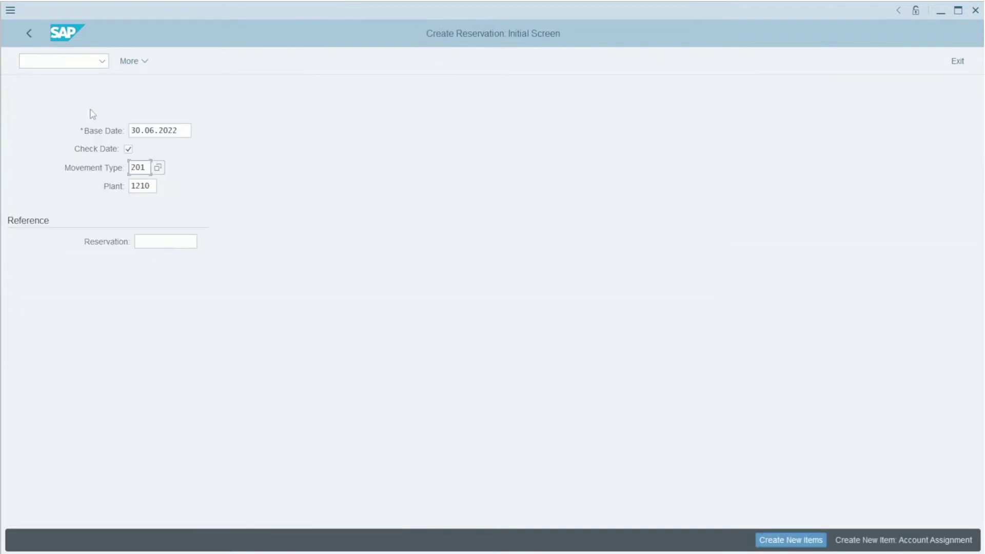
left_click(155, 130)
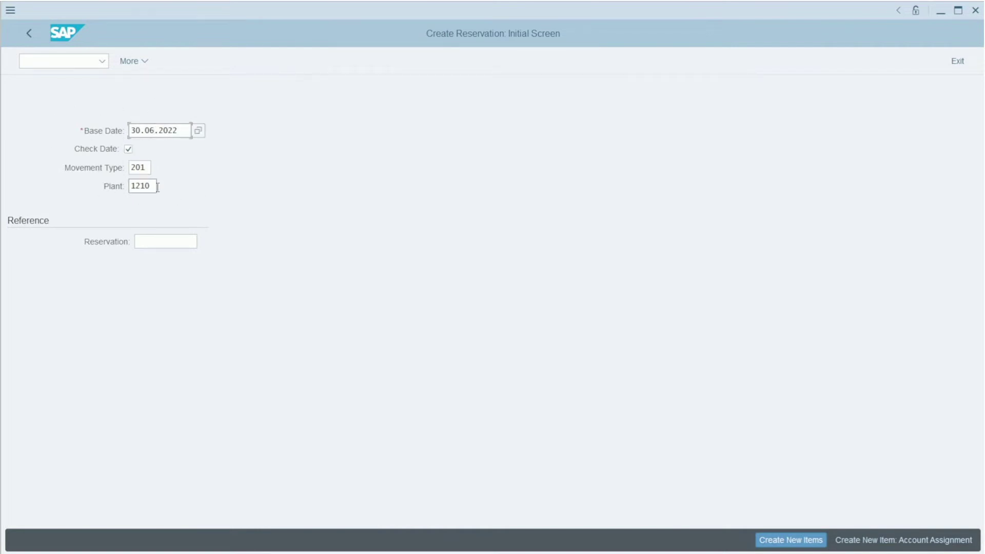
key("Return")
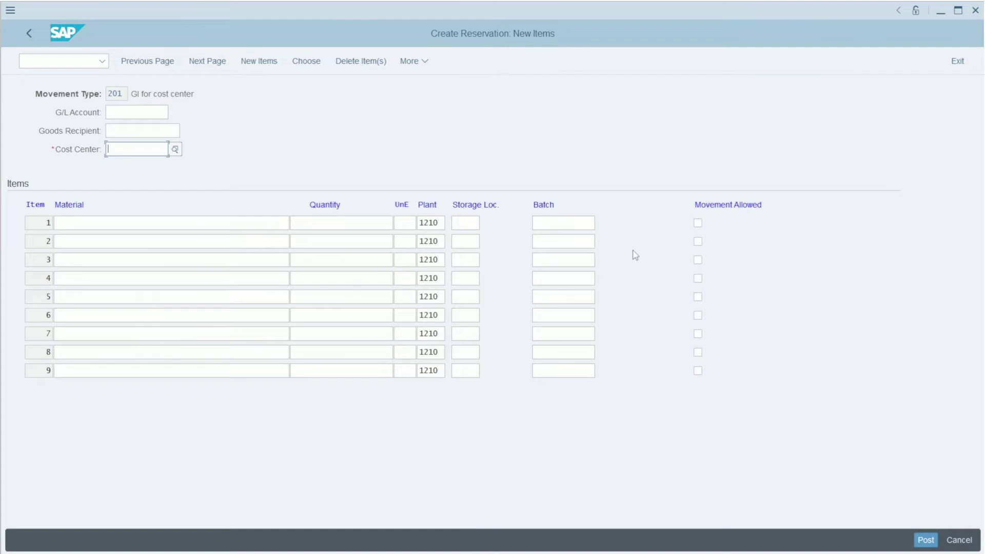
left_click(705, 206)
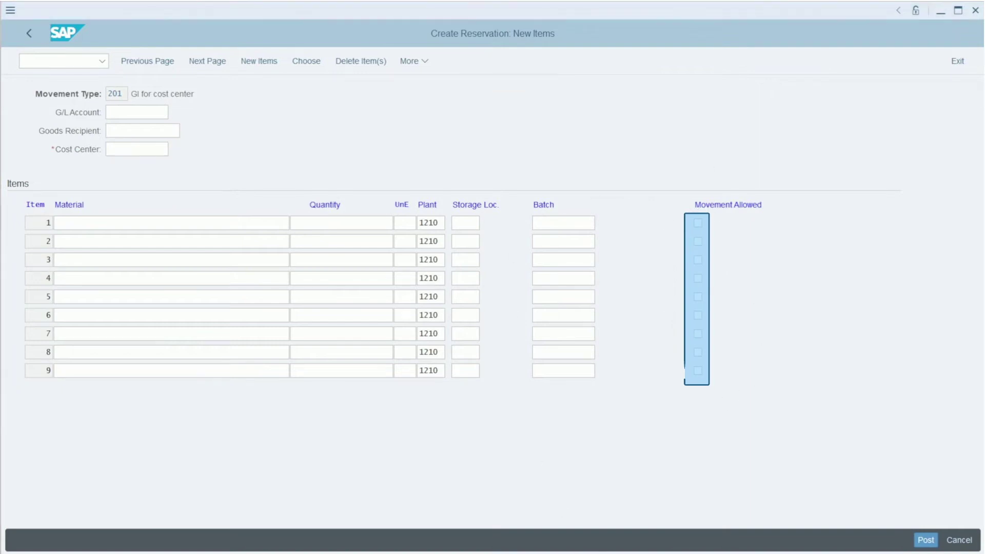
key("alt+Tab")
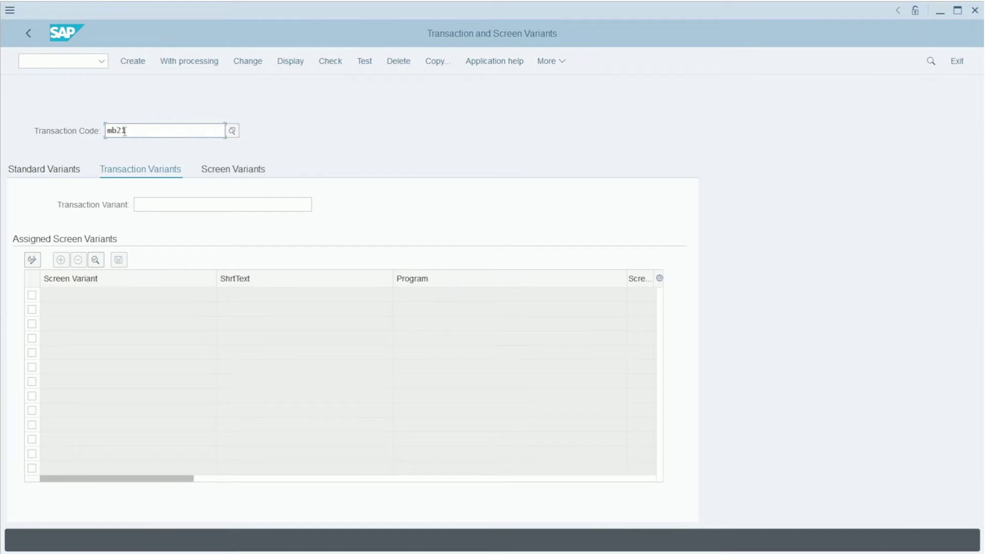
Confirm MB21 shows as Create Reservation and bring up the Standard Variants Variant Groups page.
key("Return")
left_click(284, 135)
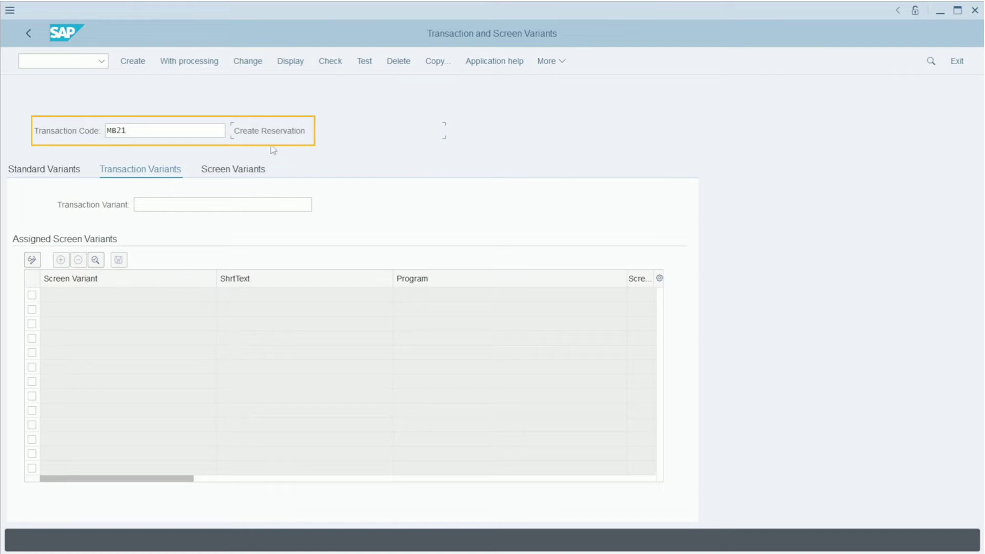
left_click(38, 172)
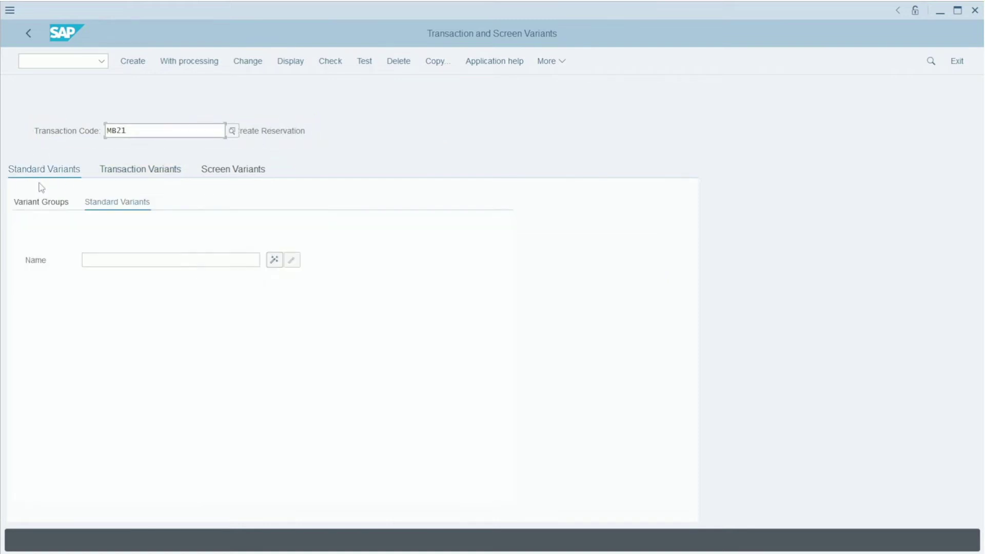
left_click(39, 206)
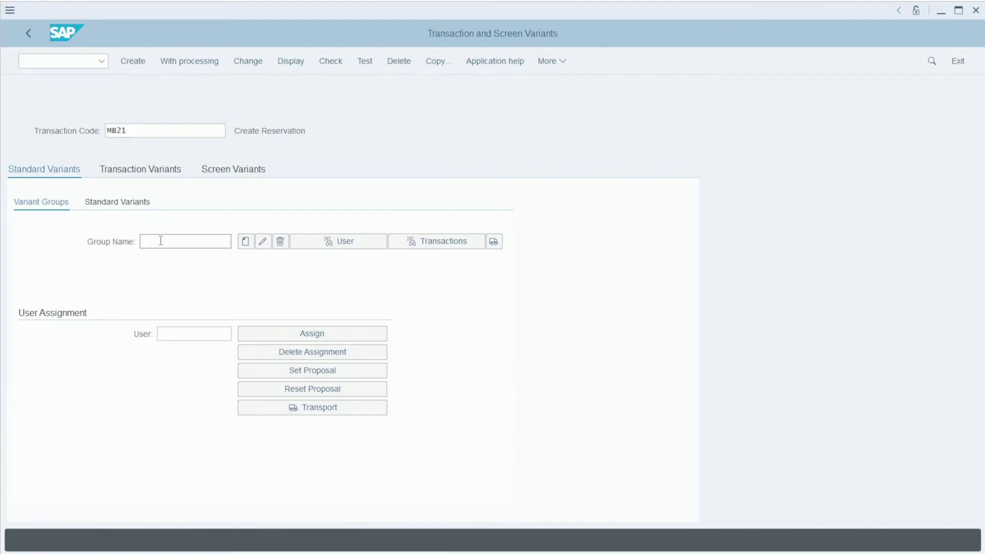
Enter group name ZMB21 to generate transaction variant name ZMB21MB21.
left_click(130, 249)
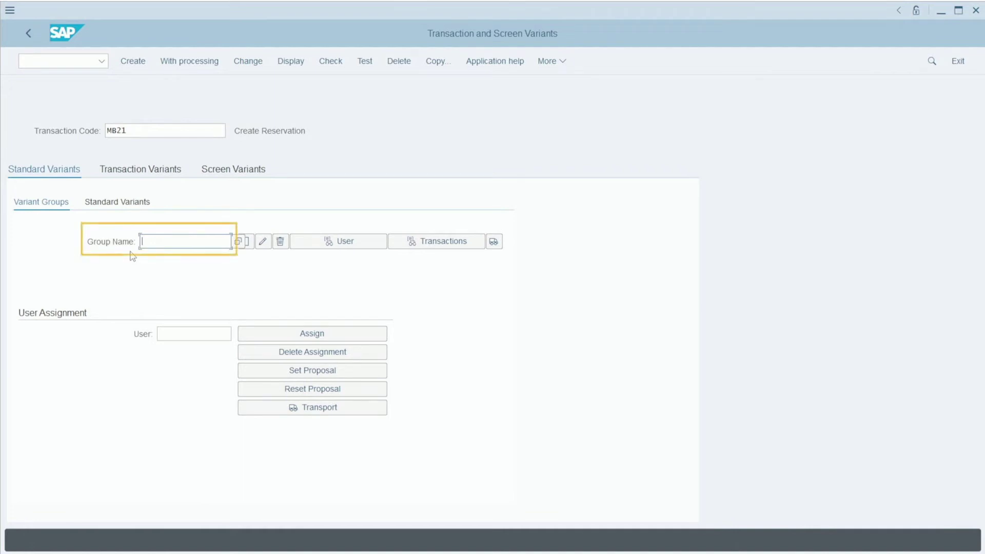
left_click(151, 259)
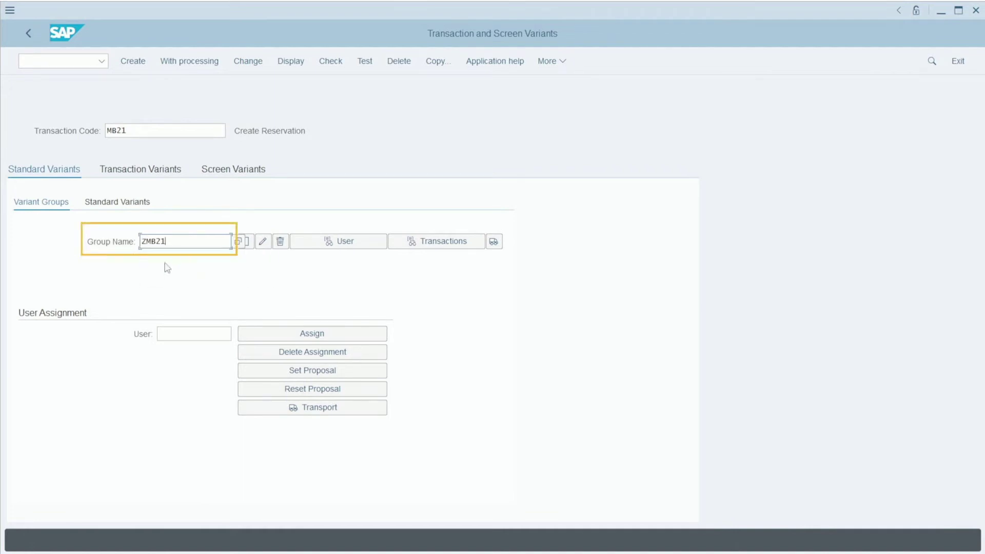
double_click(149, 242)
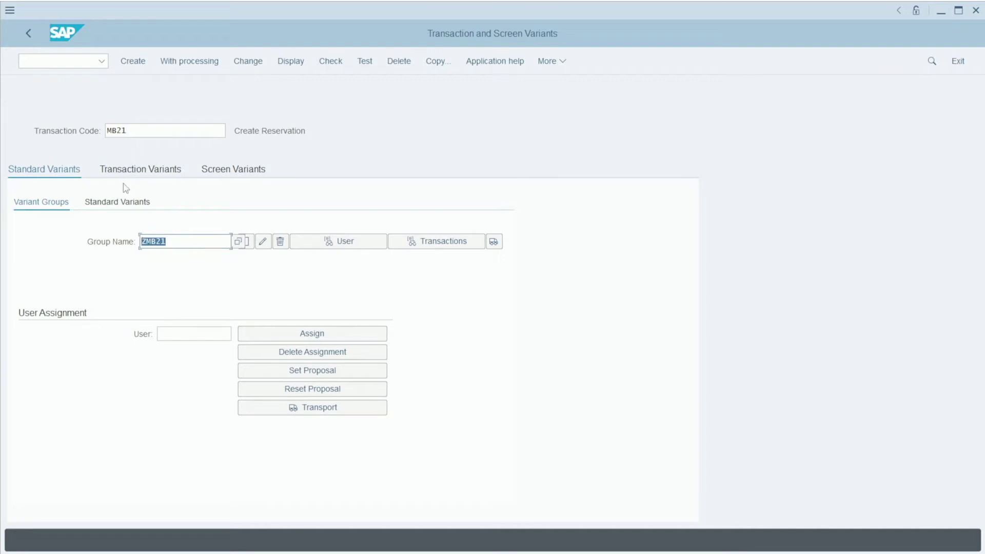
left_click(156, 241)
key("Return")
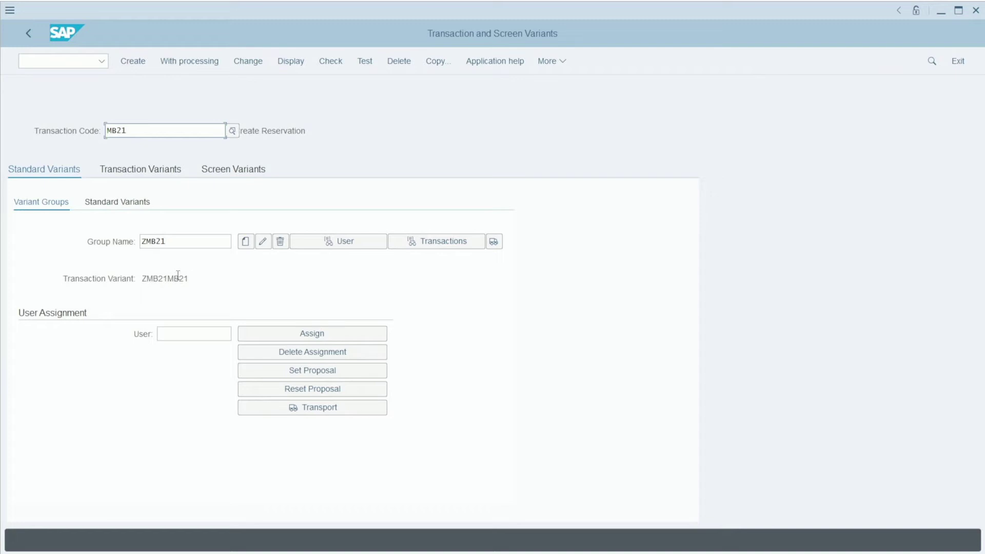
left_click_drag(142, 278, 159, 278)
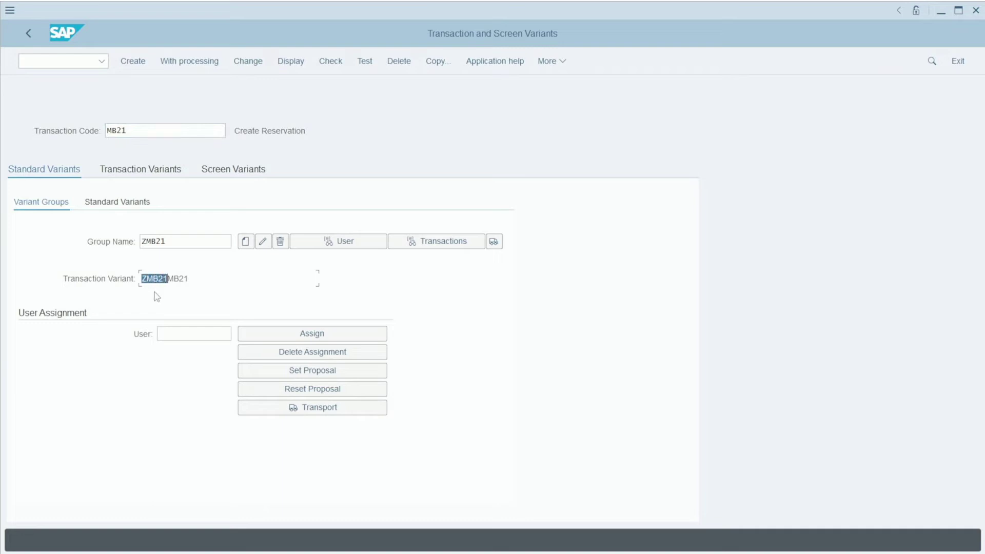
left_click(188, 278)
left_click_drag(186, 278, 171, 277)
Create and save variant group ZMB21, then view its transaction variants.
left_click(246, 242)
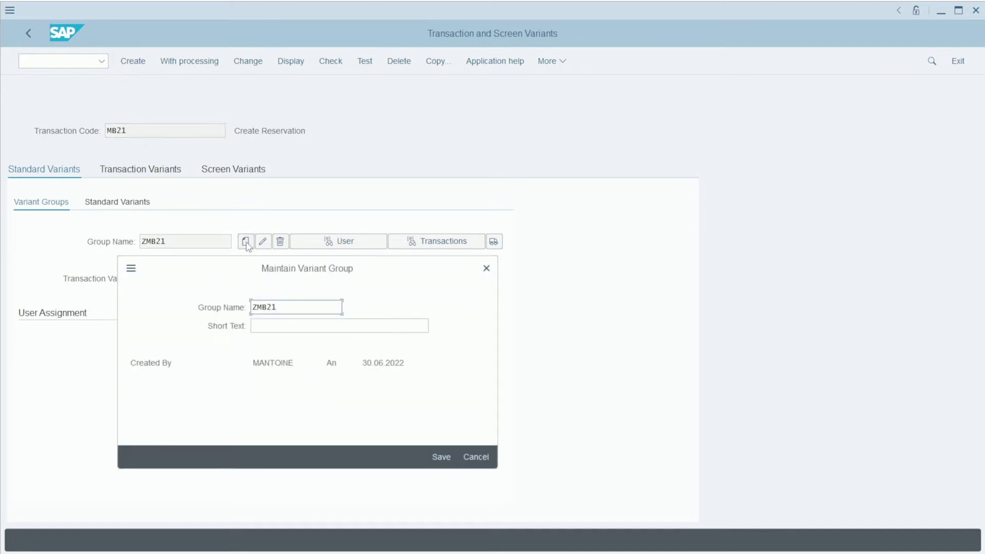
left_click(442, 456)
left_click(137, 173)
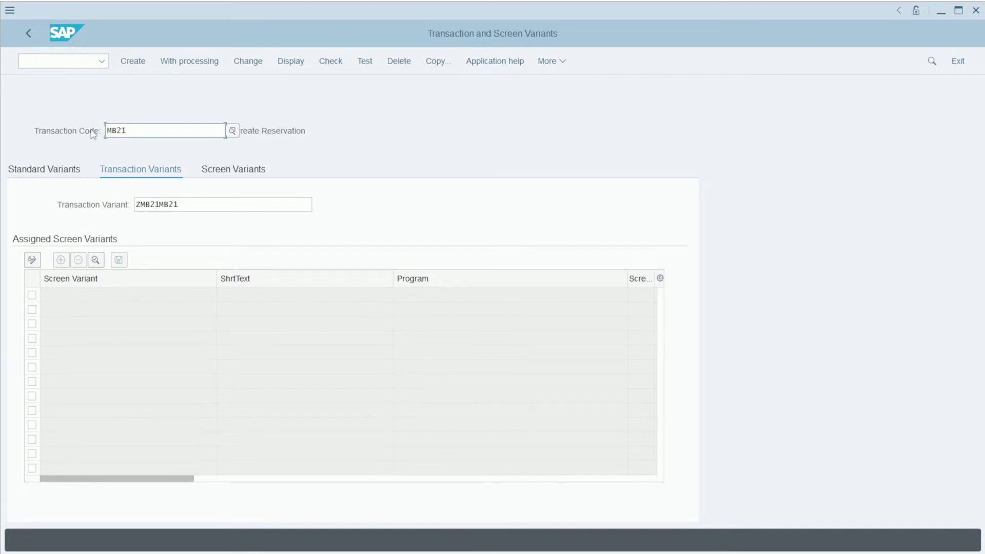
Start creating transaction variant ZMB21MB21 to open the Create Reservation initial screen.
left_click(135, 62)
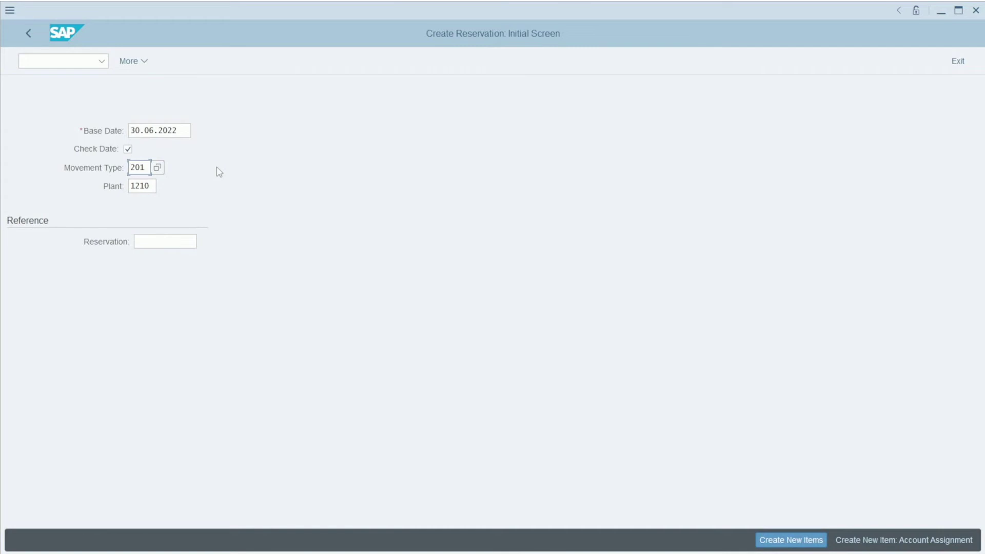
Record the initial screen's entries and review the Base Date, Check Date and Plant fields.
key("Return")
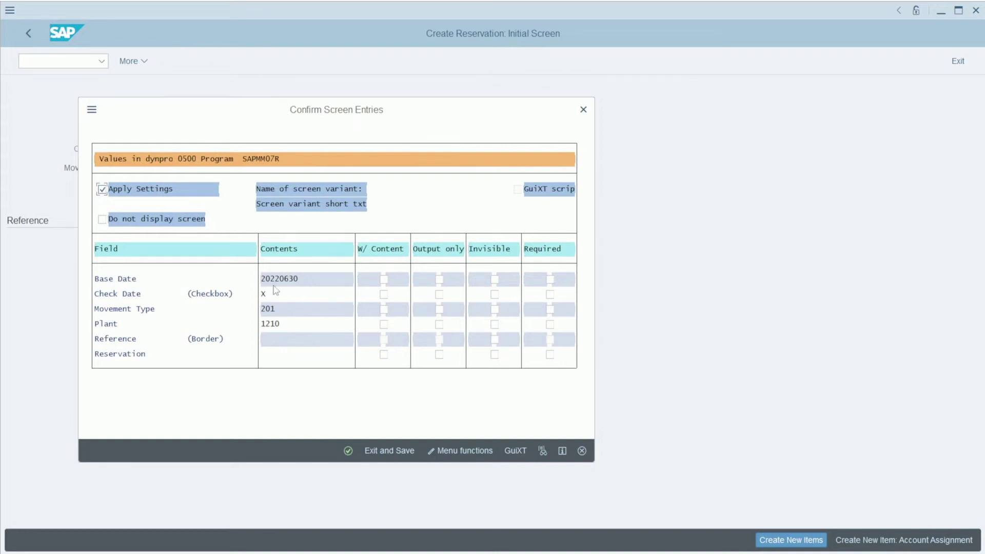
left_click(286, 296)
left_click(272, 325)
left_click(105, 279)
left_click(115, 295)
left_click_drag(181, 112, 361, 109)
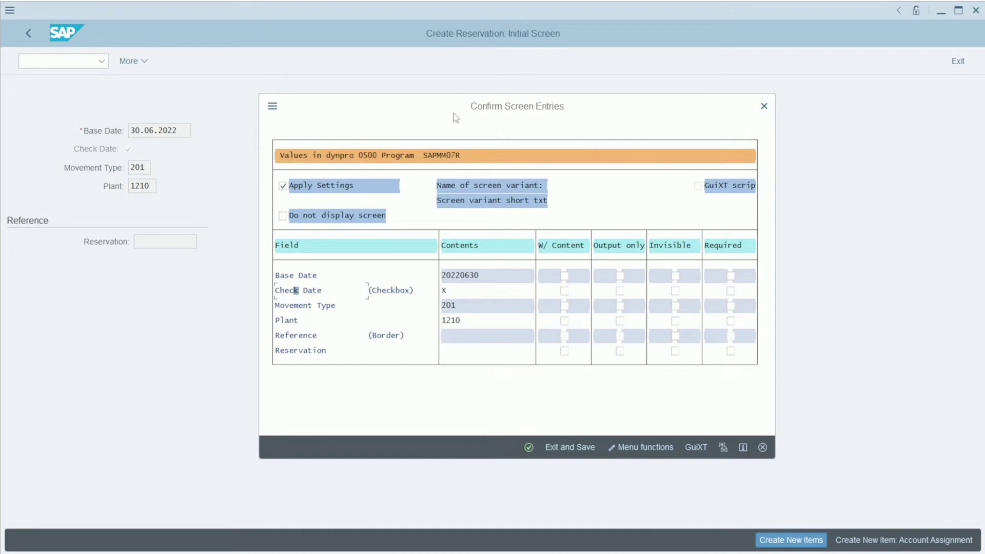
left_click_drag(453, 108, 263, 103)
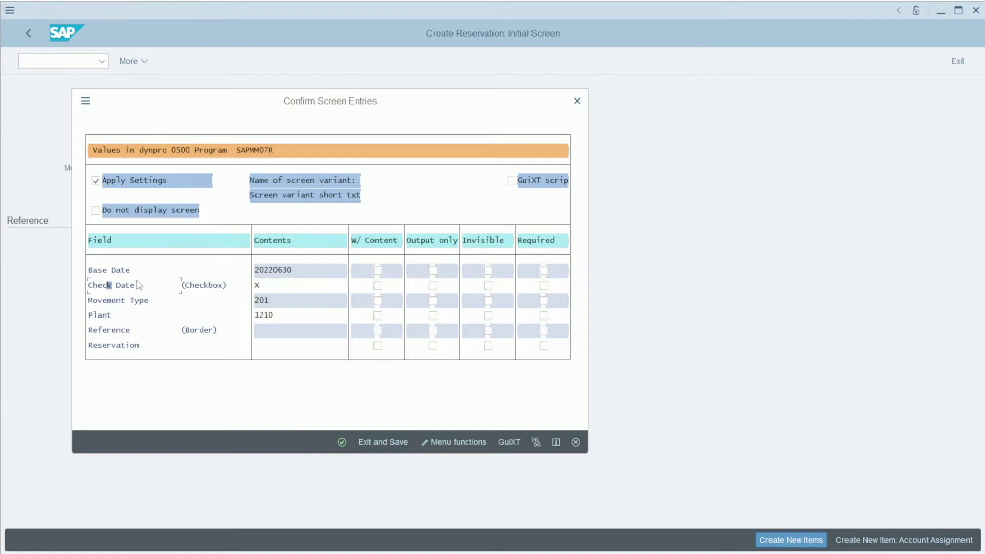
Save the initial screen entries as screen variant zmb21_001.
left_click(342, 442)
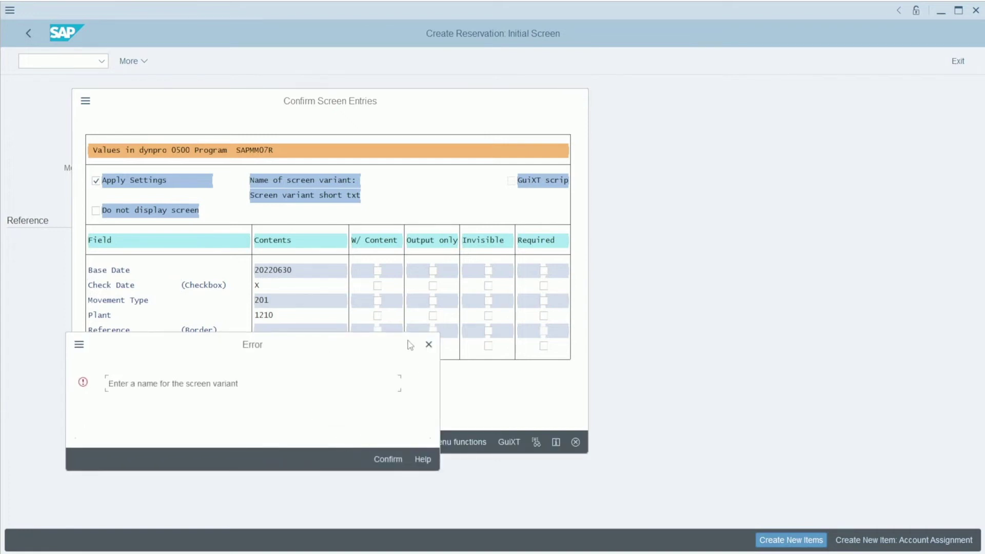
left_click(429, 345)
left_click(378, 176)
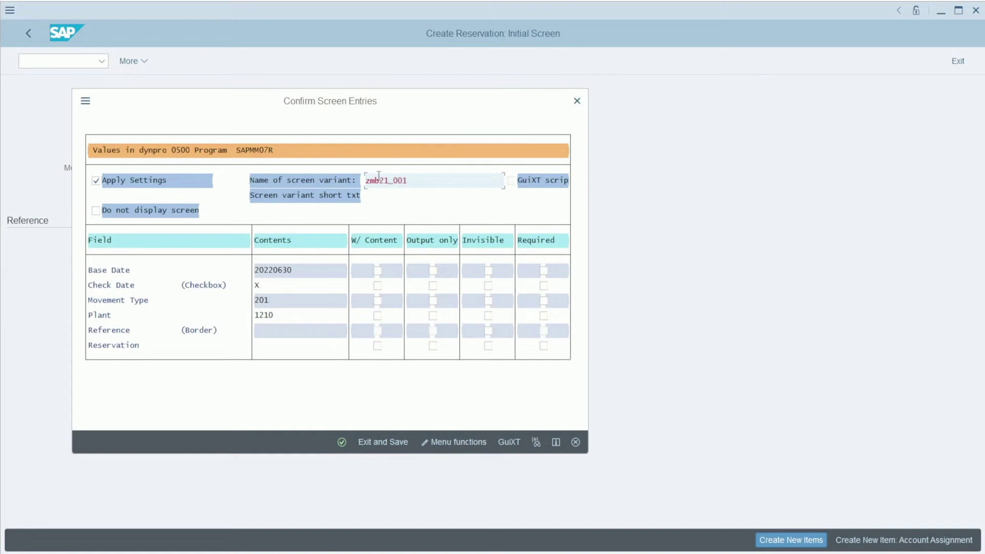
left_click(342, 442)
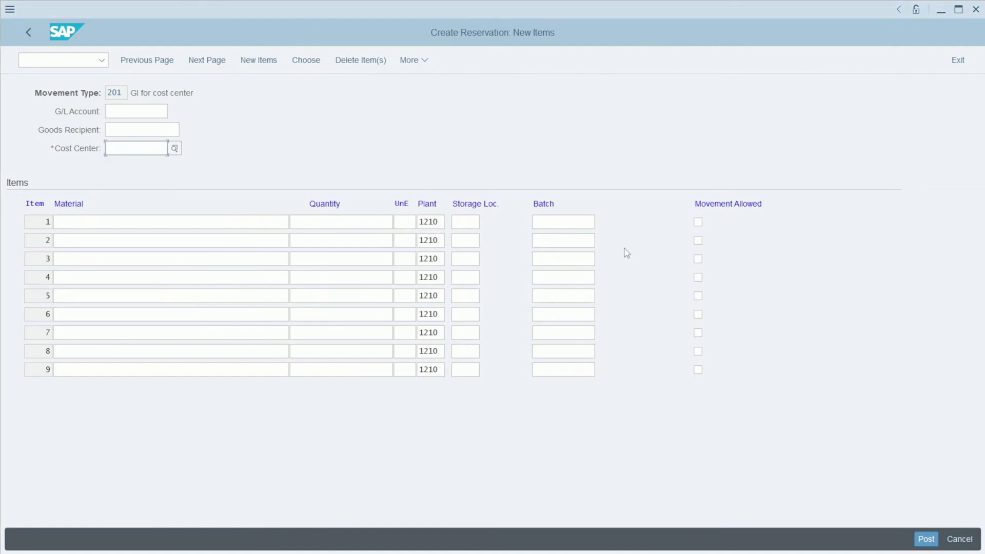
Record the item screen as ZMB21_002 with the RESB-XWAOK Movement Allowed field invisible.
key("Return")
left_click_drag(316, 169, 472, 105)
left_click(494, 180)
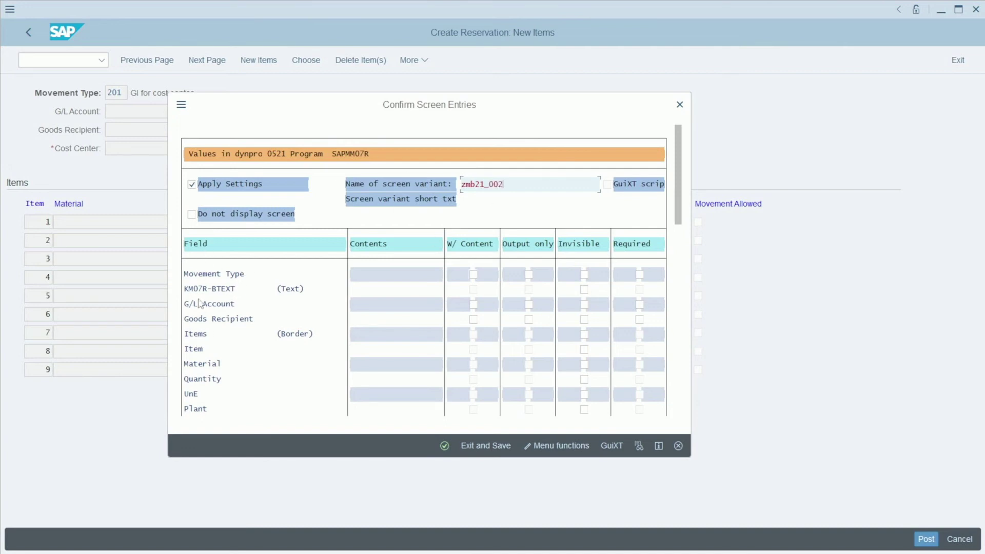
scroll(244, 313, "down", 2)
scroll(236, 292, "down", 12)
scroll(251, 303, "down", 7)
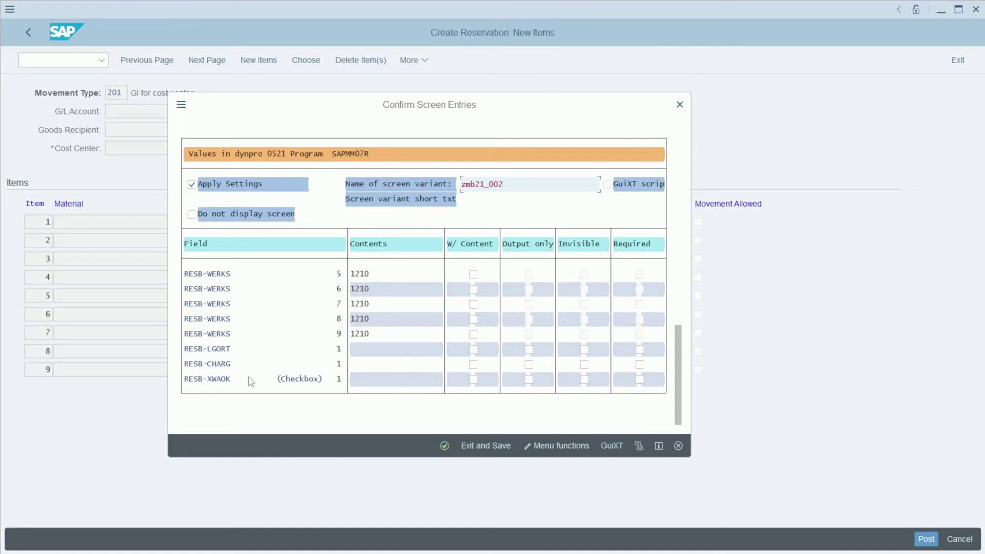
left_click(585, 380)
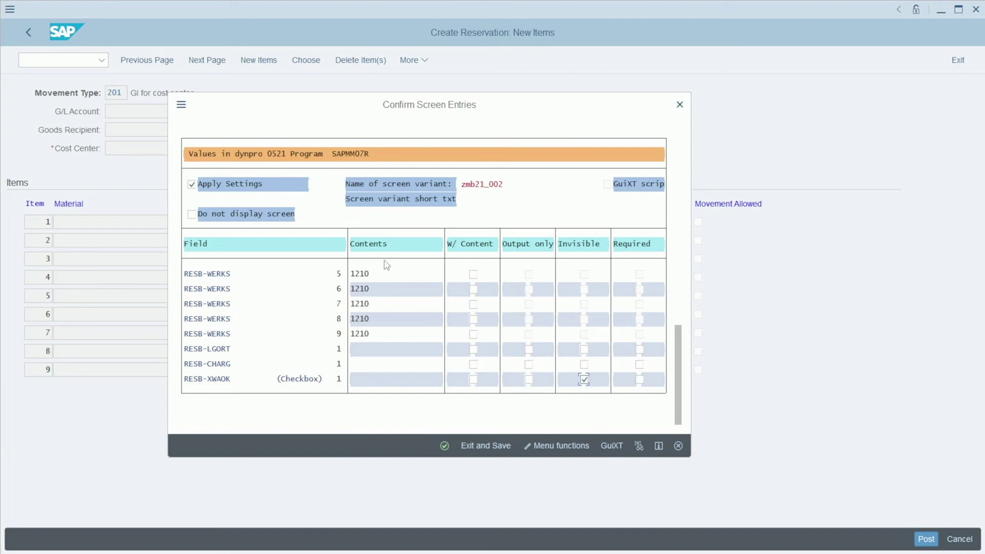
left_click(473, 446)
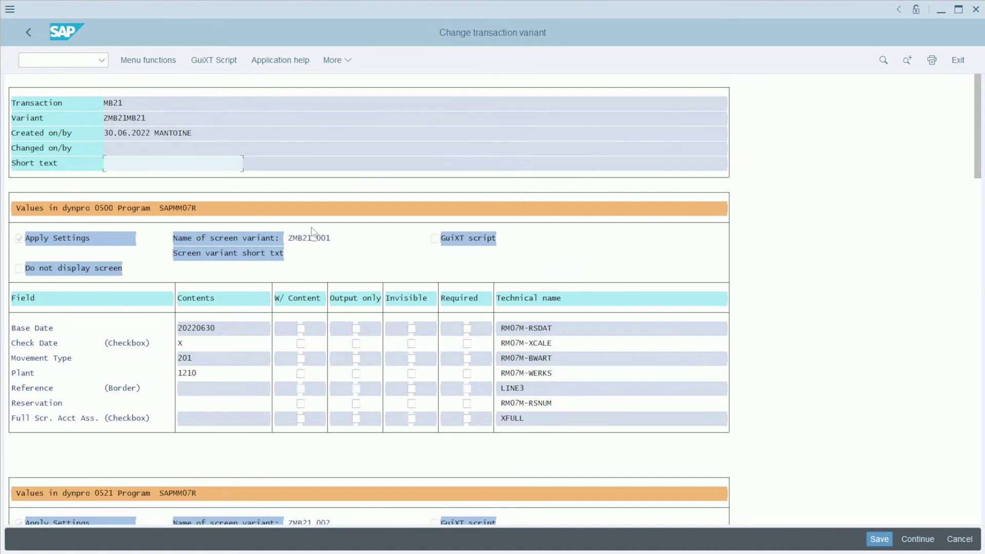
Save transaction variant ZMB21MB21 into package Z100273_PREMIER_PACKAGE.
scroll(376, 400, "down", 1)
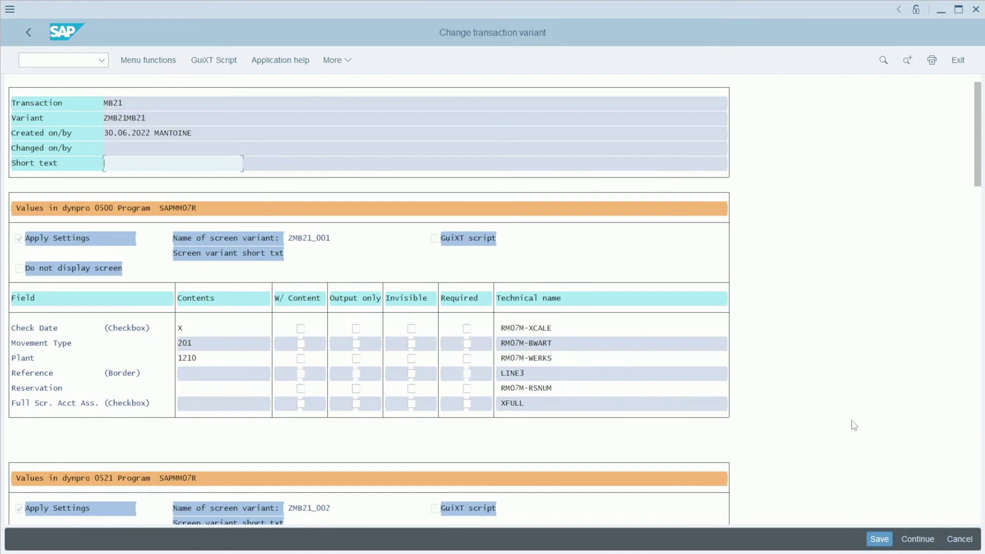
left_click(879, 539)
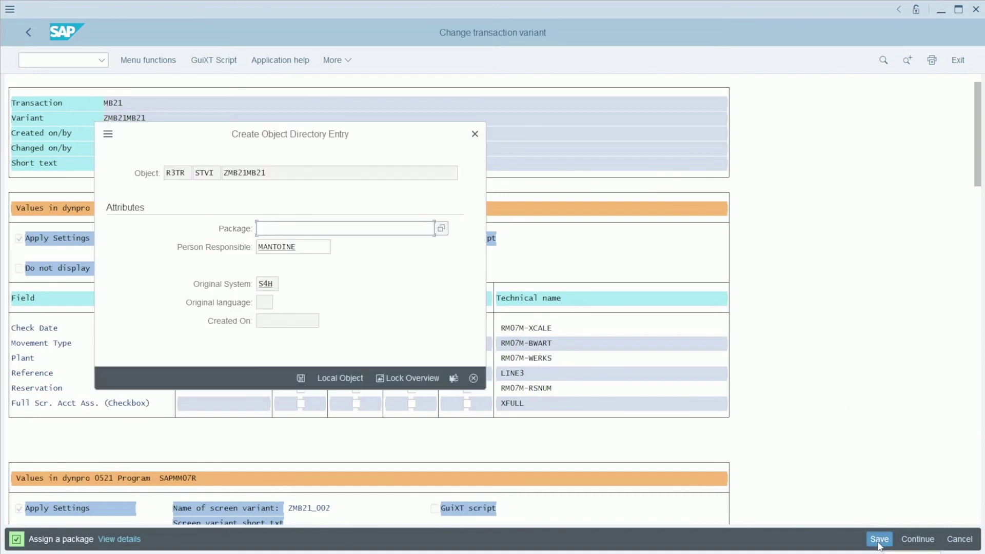
left_click_drag(228, 132, 281, 158)
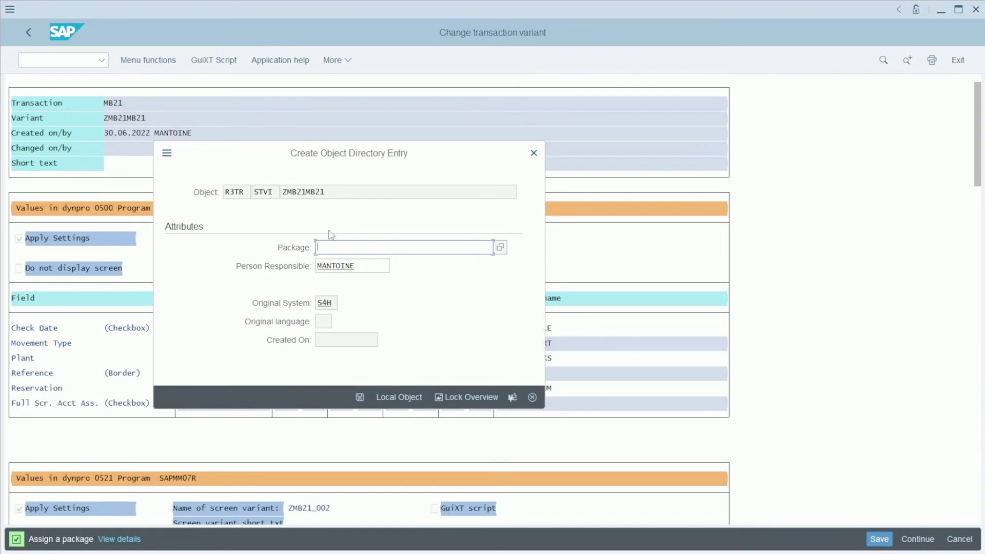
type("Z")
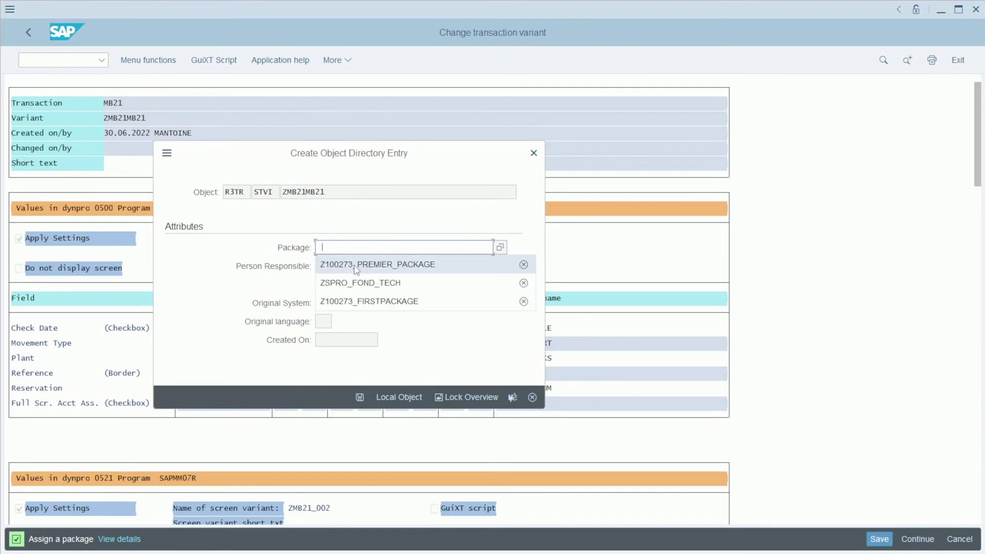
left_click(355, 265)
double_click(442, 246)
left_click(359, 397)
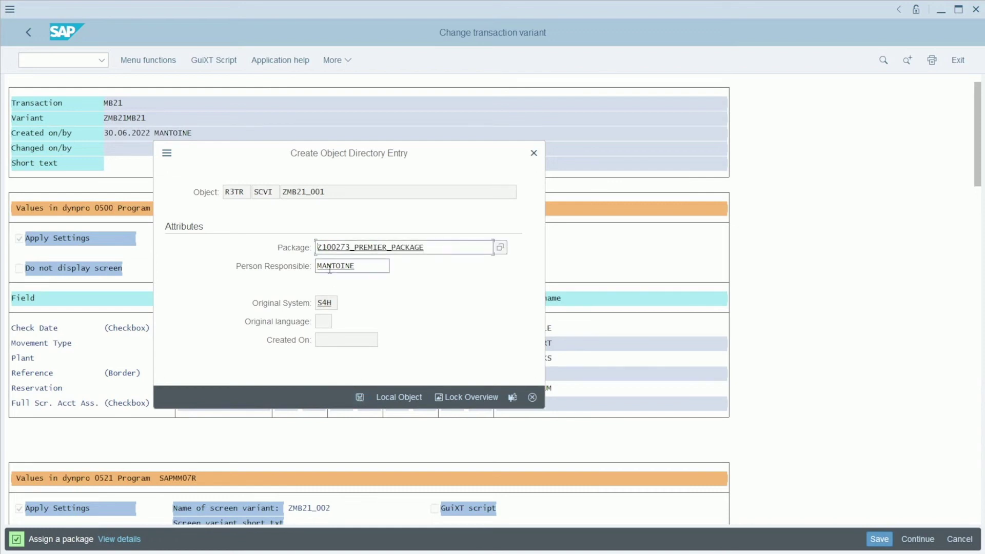
Save screen variants ZMB21_001 and ZMB21_002 to the package under the local workbench request.
left_click(360, 398)
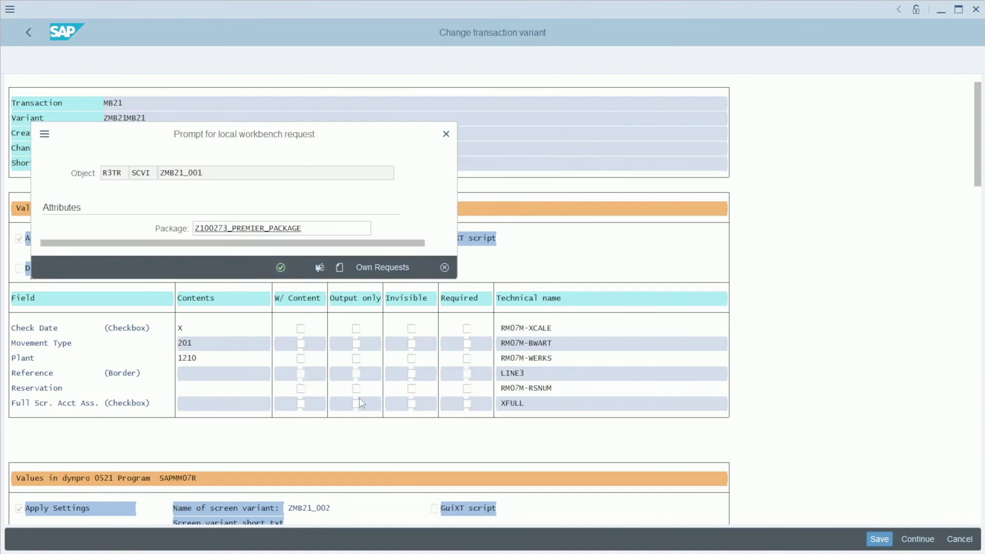
left_click(280, 268)
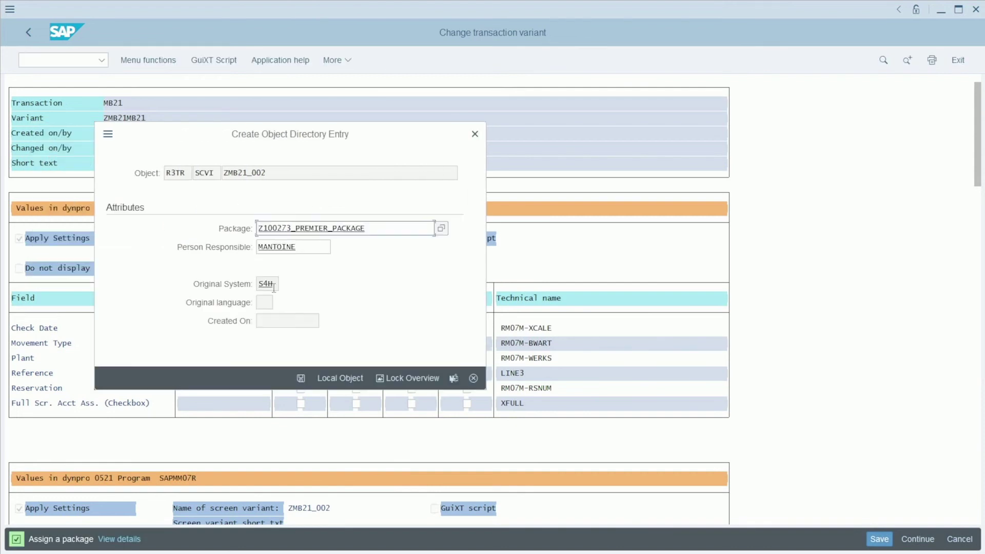
left_click(302, 378)
left_click(280, 268)
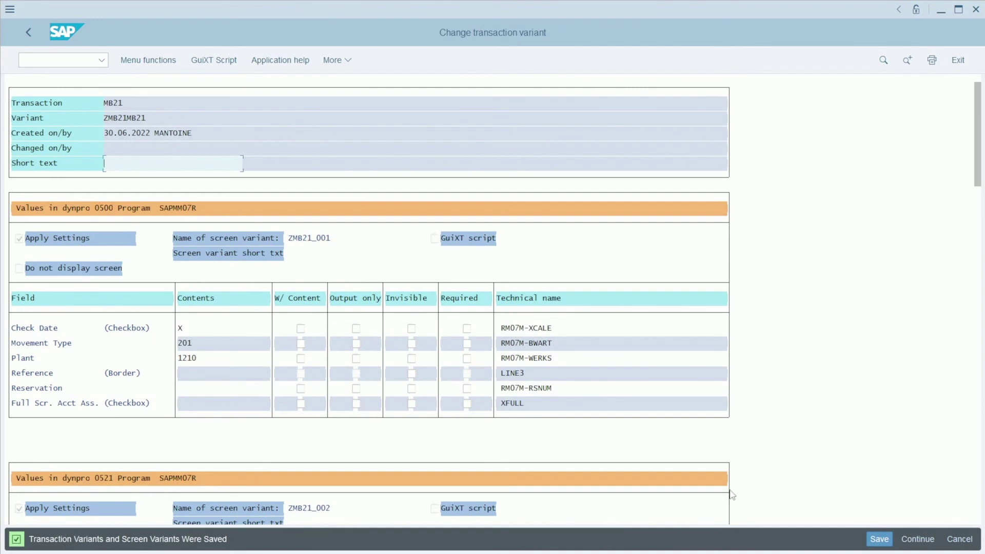
Return to the variants overview and check ZMB21MB21 with screen variants ZMB21_001 and ZMB21_002.
left_click(958, 539)
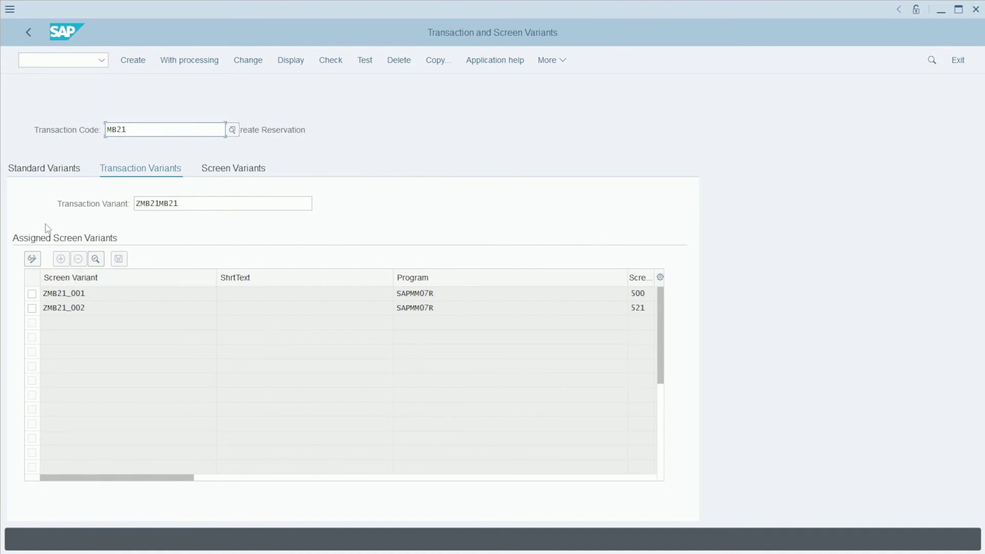
left_click_drag(188, 205, 132, 205)
left_click_drag(88, 293, 23, 295)
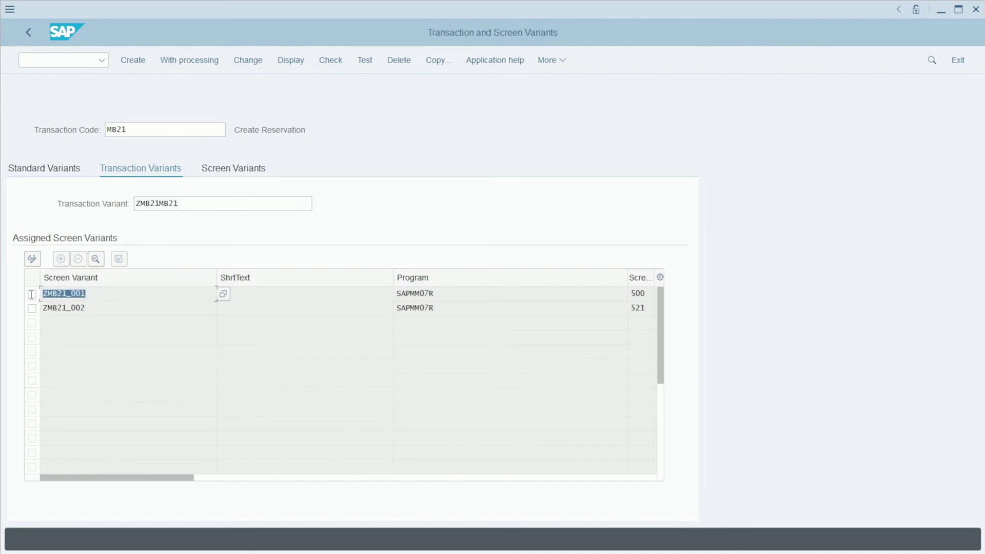
left_click_drag(97, 308, 26, 316)
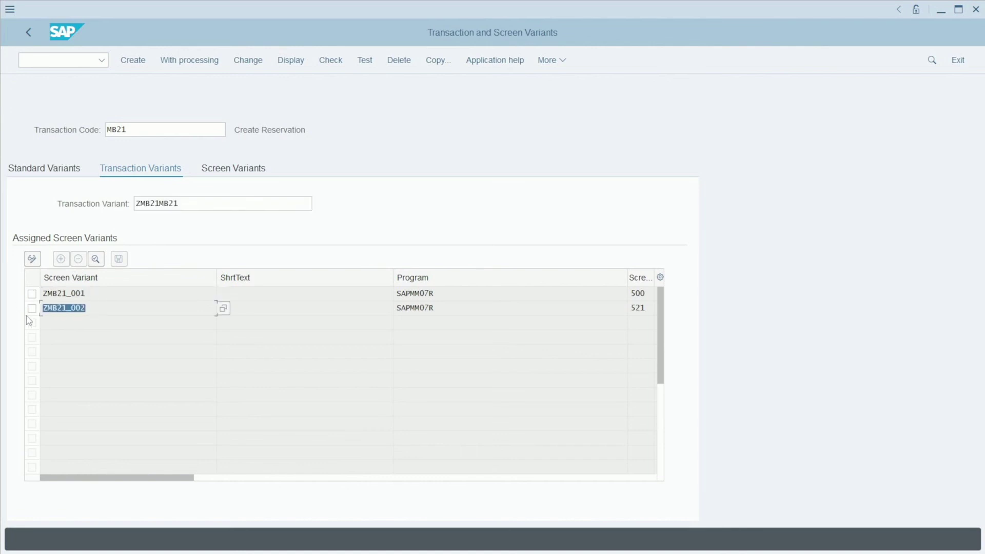
Assign the user to variant group ZMB21 and set ZMB21 as their proposal.
left_click(46, 172)
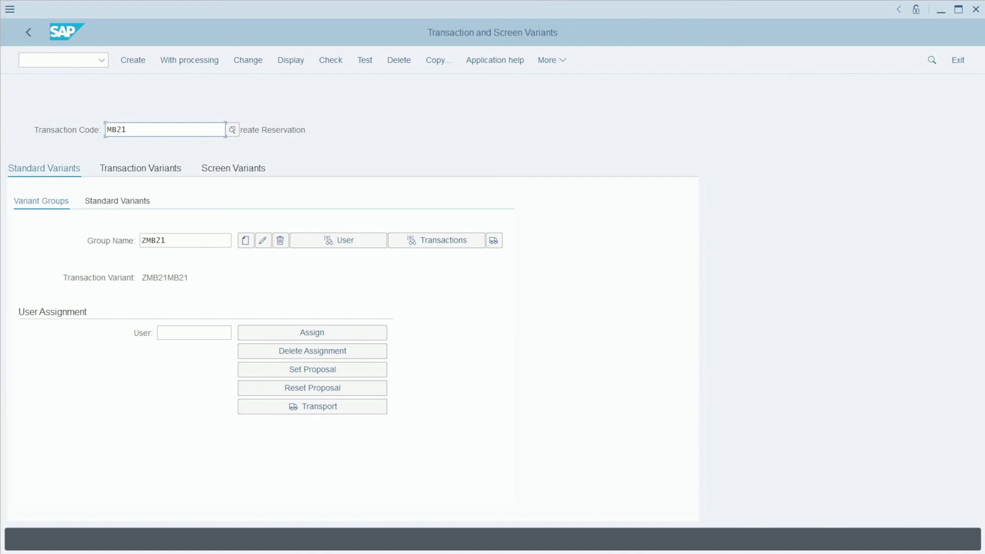
left_click(170, 332)
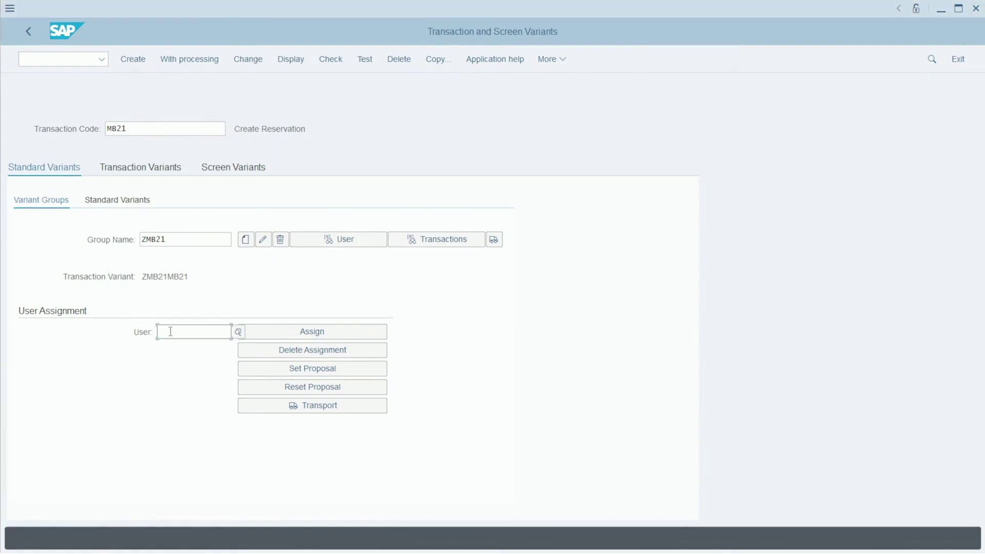
left_click(183, 351)
left_click(283, 336)
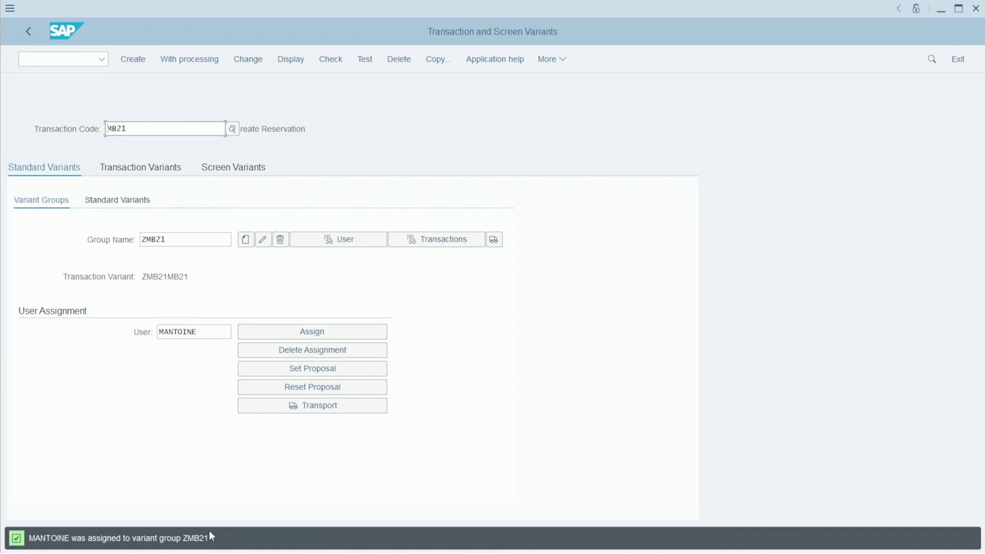
left_click(270, 371)
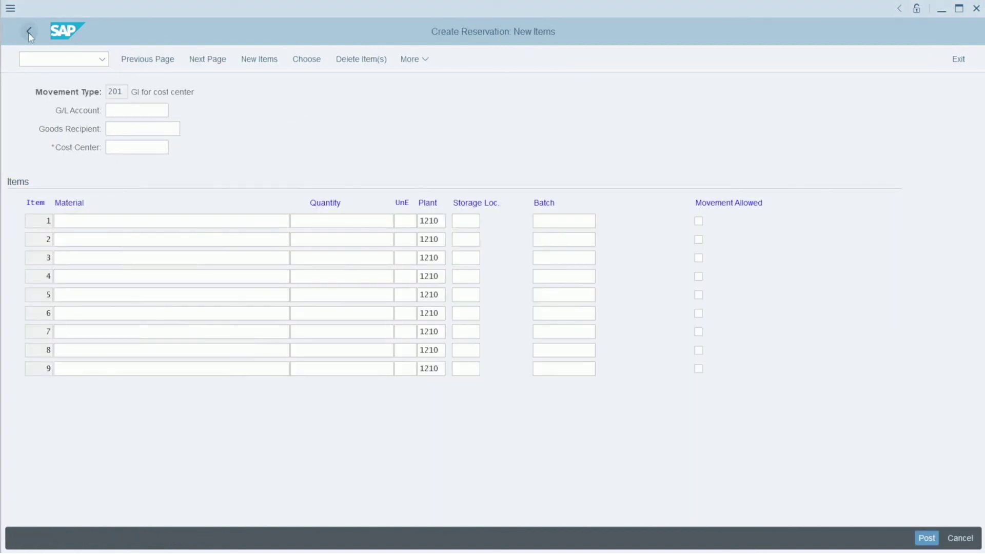
Relaunch MB21 from recent transactions and check New Items shows no Movement Allowed checkboxes.
left_click(29, 32)
left_click(28, 32)
left_click(84, 62)
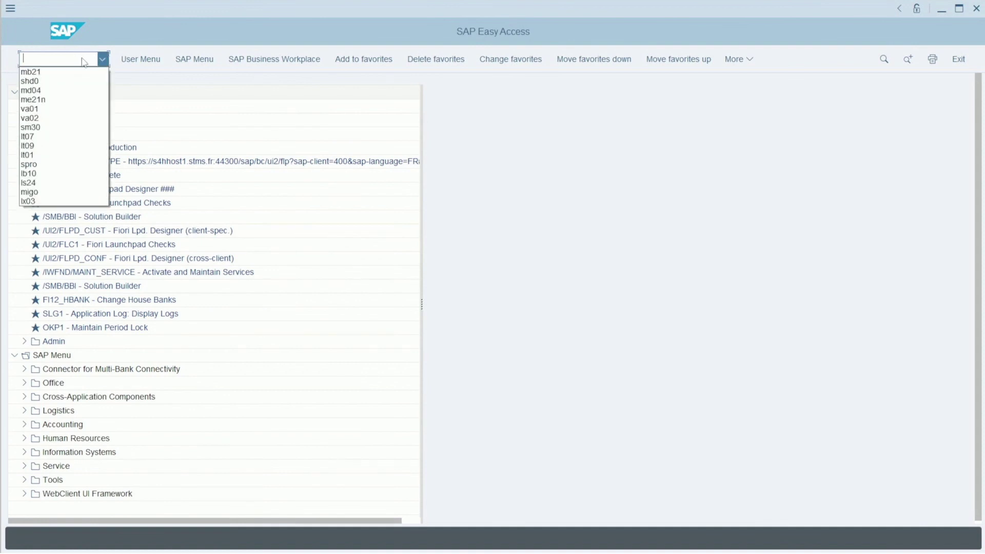
left_click(50, 73)
key("Return")
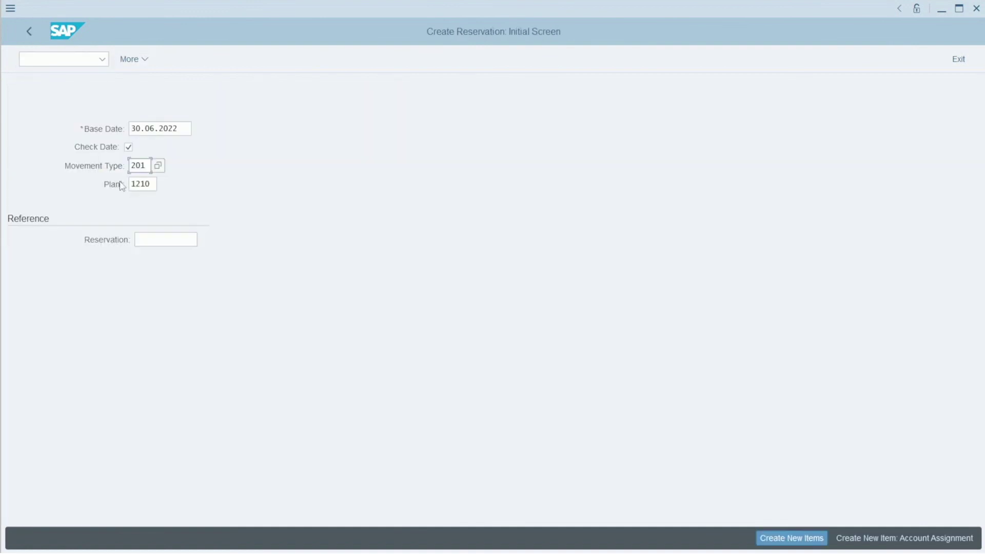
key("Return")
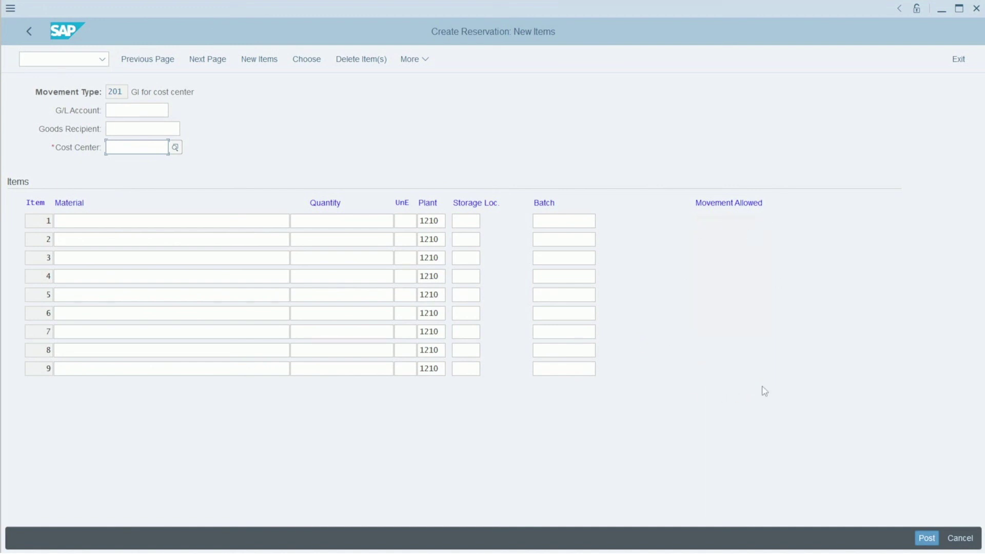
Delete the user's assignment to variant group ZMB21 and reset their proposal.
left_click(28, 30)
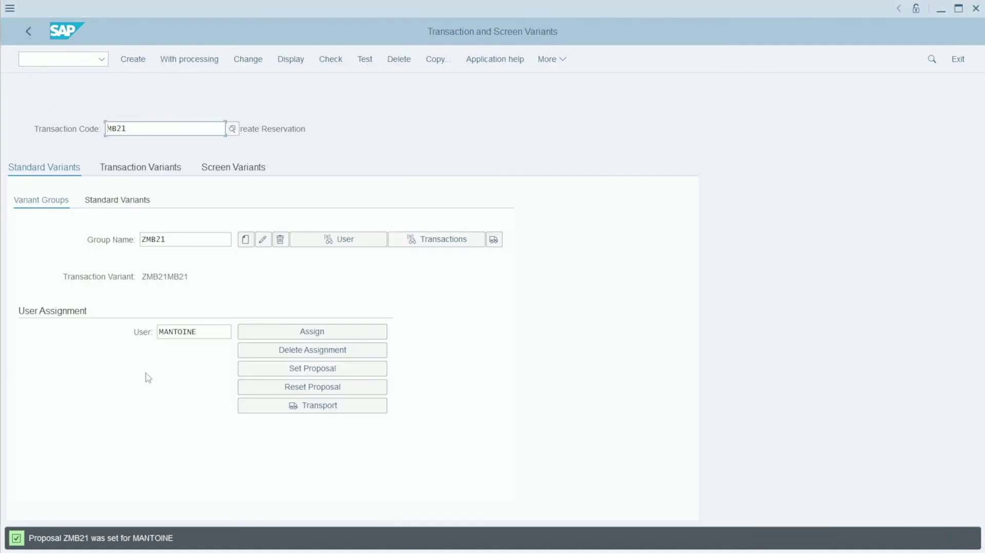
left_click(175, 332)
left_click_drag(204, 332, 108, 334)
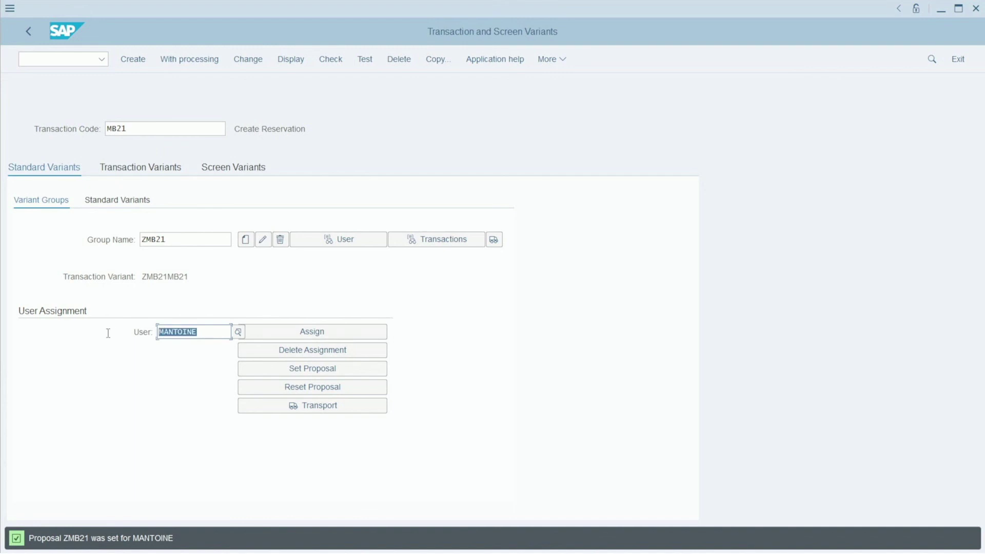
left_click(313, 351)
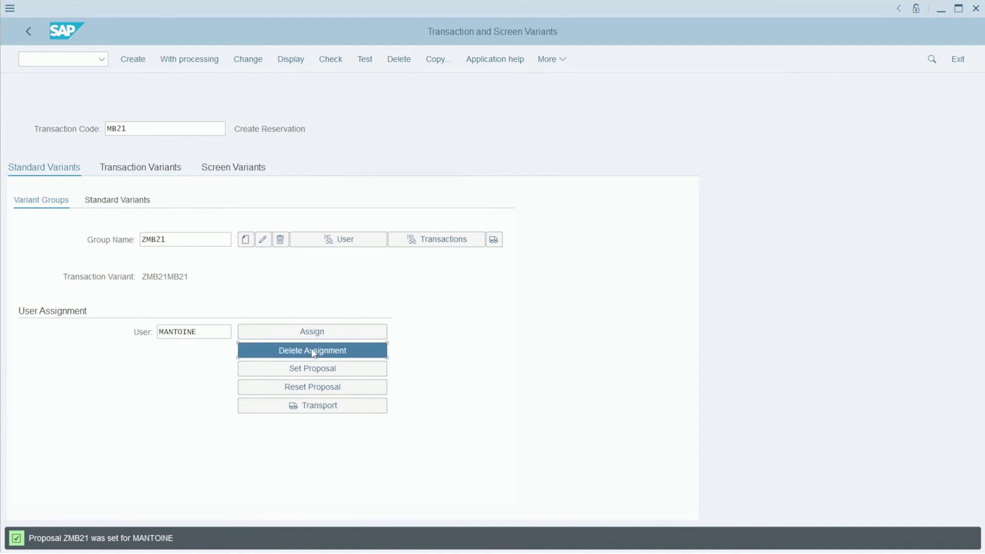
left_click(290, 391)
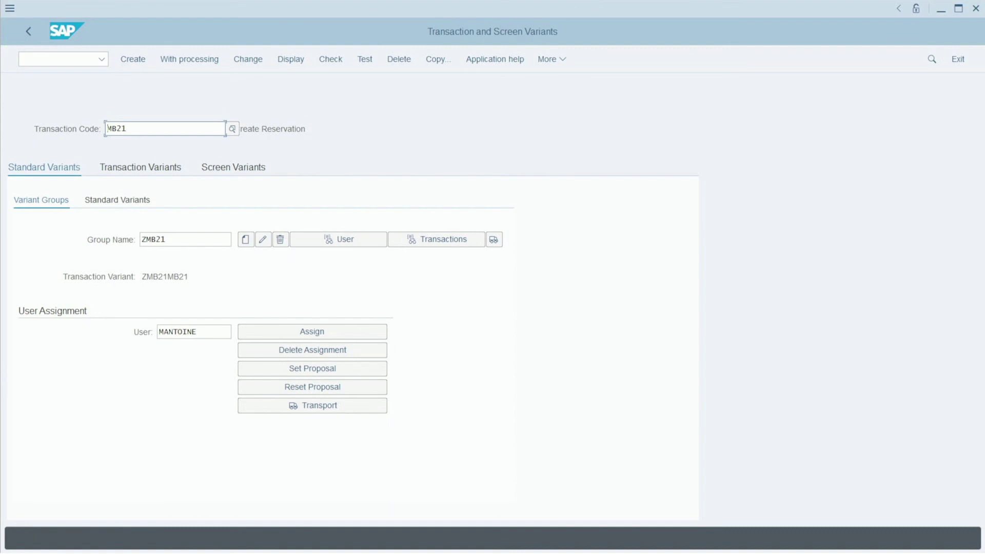
Rerun MB21 from recent transactions to see the Movement Allowed checkboxes restored.
key("F8")
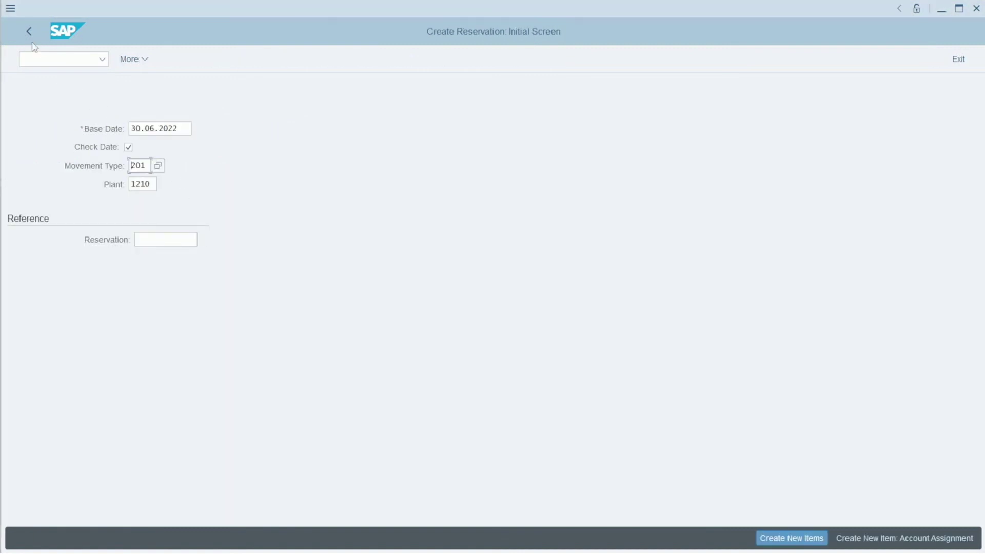
left_click(28, 31)
left_click(47, 55)
left_click(53, 72)
key("Return")
key("Return")
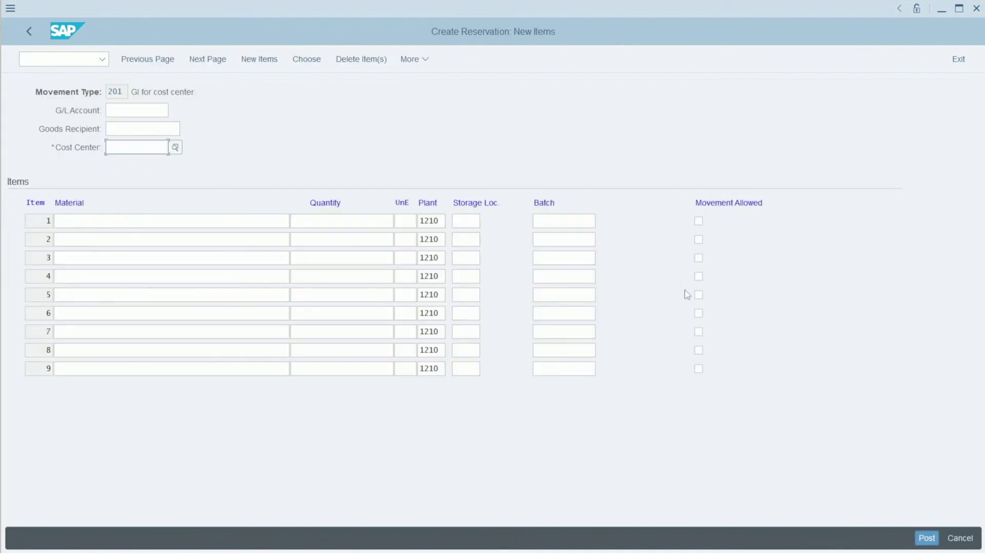